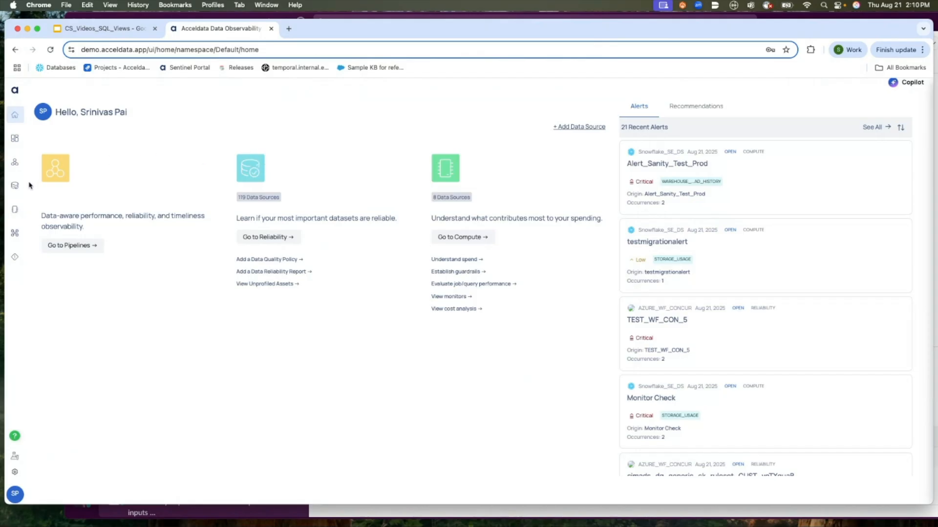
# Open Discover Assets under Reliability, signing in again to the account.
pyautogui.moveTo(18, 193)
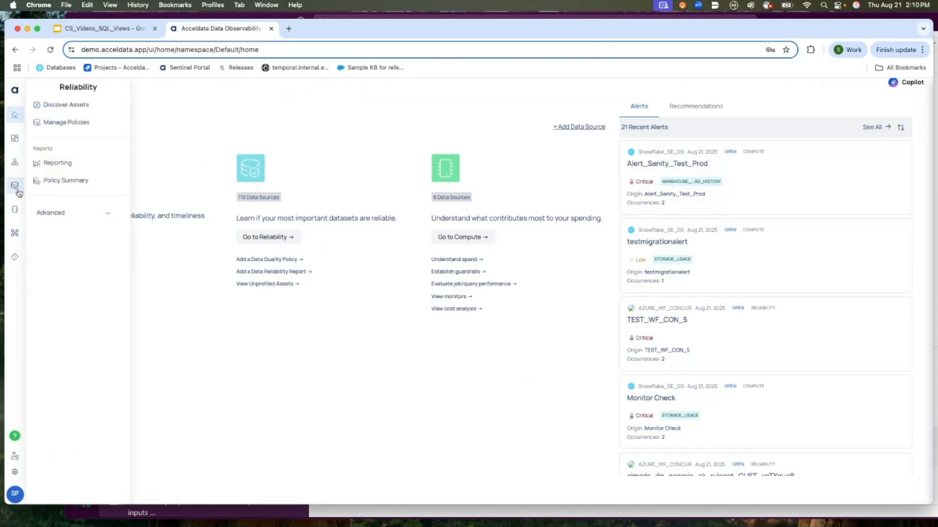
pyautogui.click(18, 192)
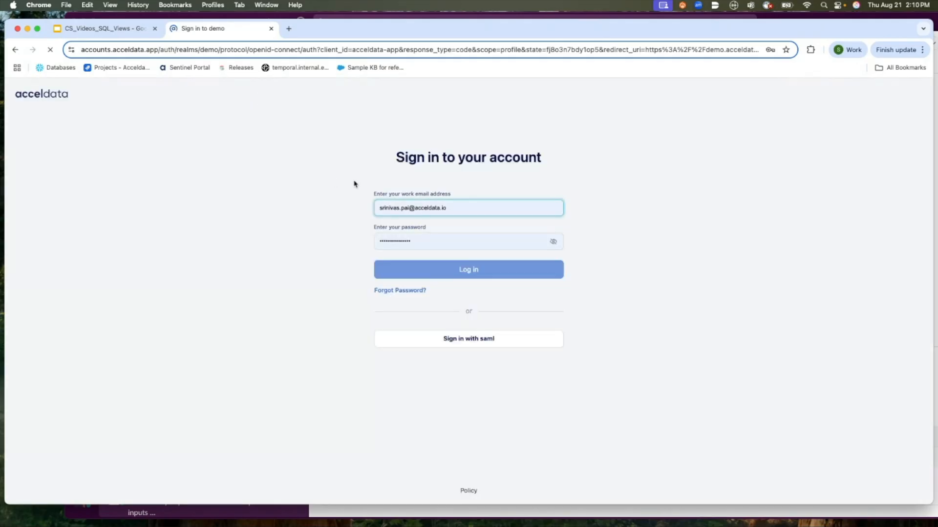
pyautogui.click(416, 269)
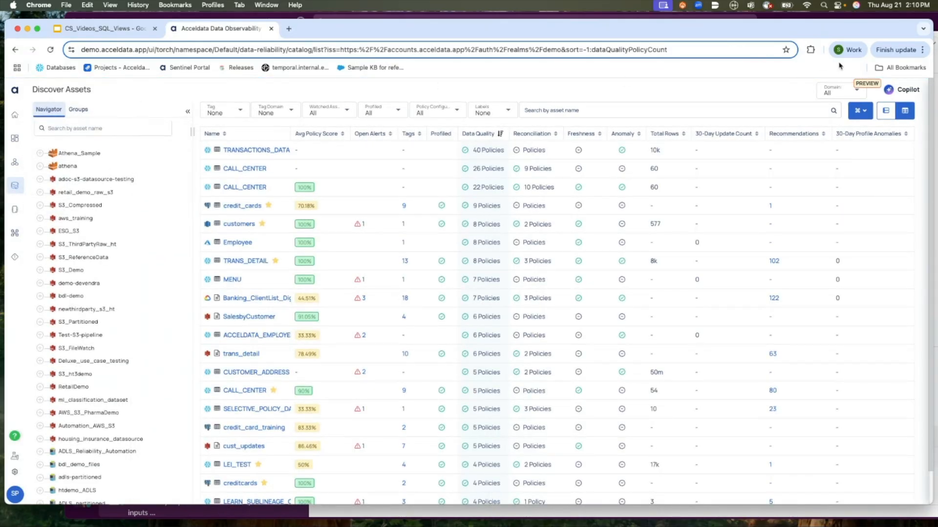
# Start adding a new SQL view and name it TEST_SQL_VIEW_COUNTRY.
pyautogui.click(863, 116)
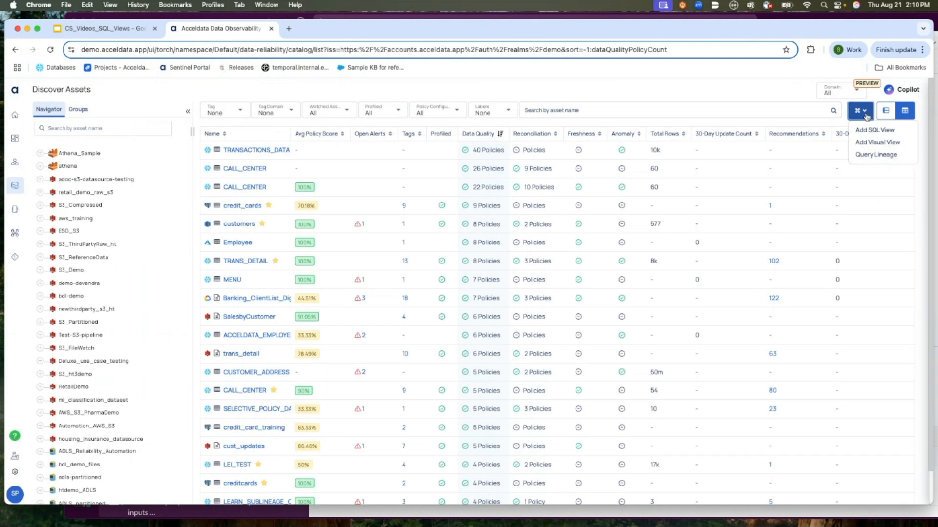
pyautogui.click(864, 131)
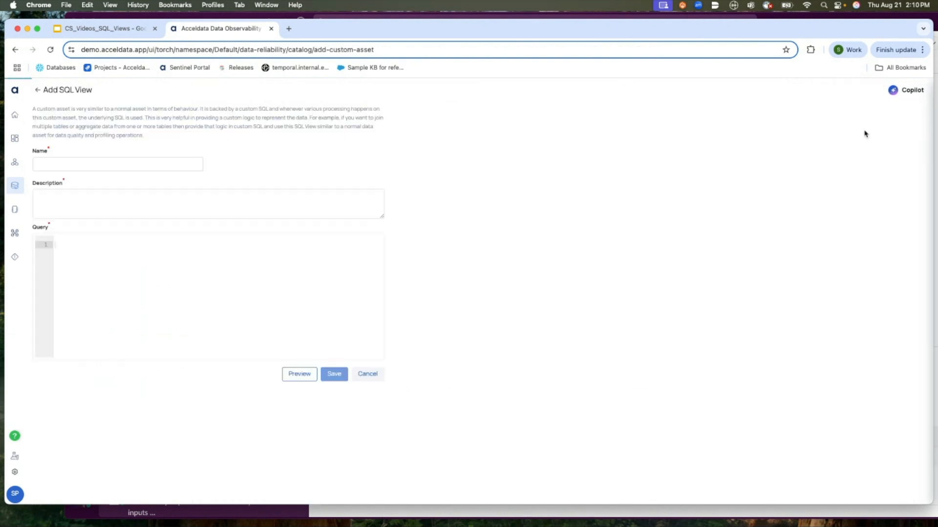
pyautogui.click(53, 162)
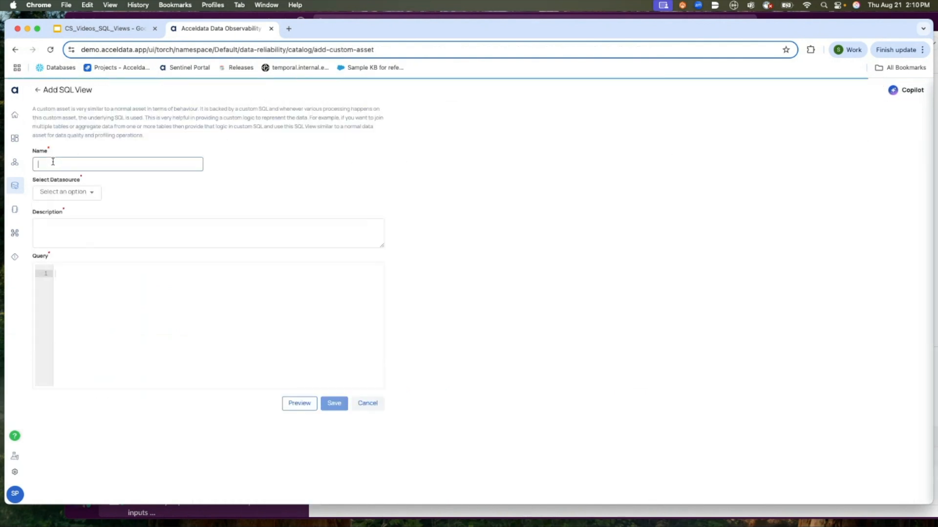
pyautogui.write('TEST_SQL')
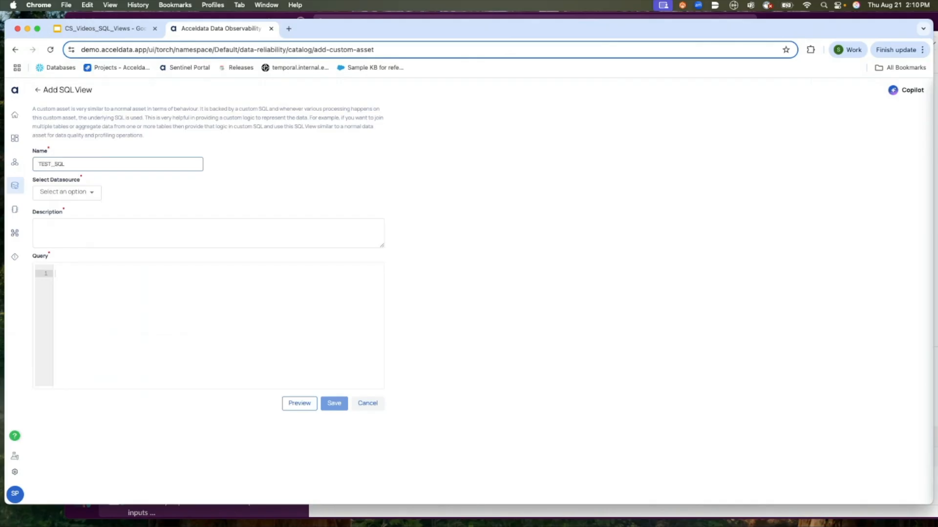
pyautogui.write('_VIEW_COUNTRY')
# Search the datasource list and select AZURE_WF_CONCUR as the view's datasource.
pyautogui.click(68, 192)
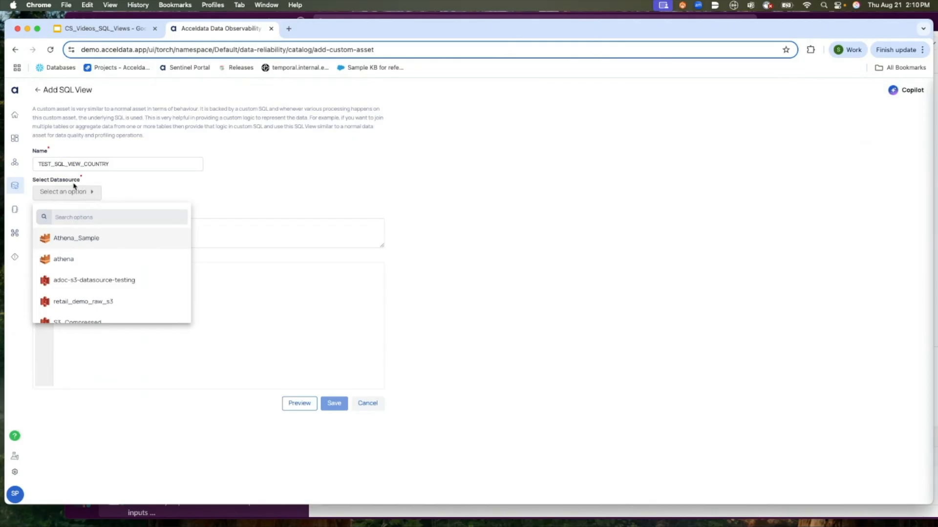
pyautogui.click(83, 217)
pyautogui.write('a')
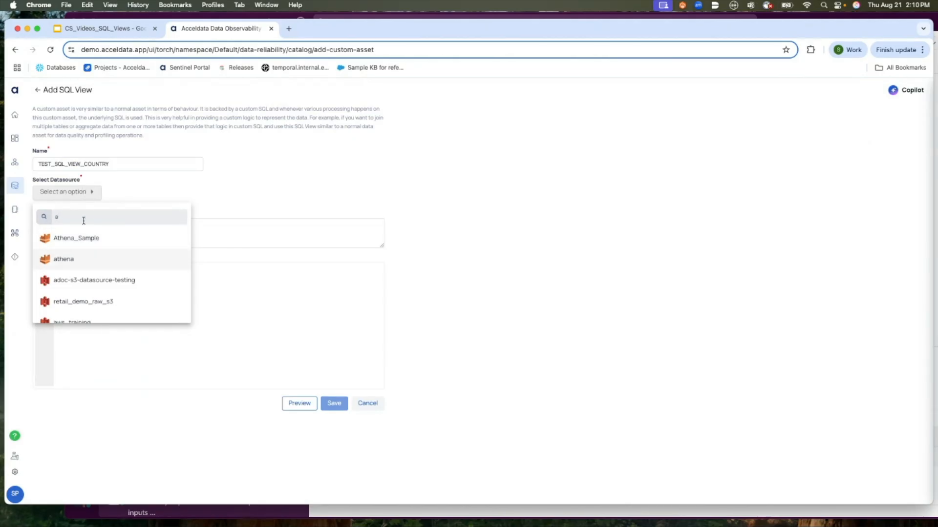
pyautogui.press('BackSpace')
pyautogui.write('aw')
pyautogui.press('BackSpace')
pyautogui.press('BackSpace')
pyautogui.write('ax')
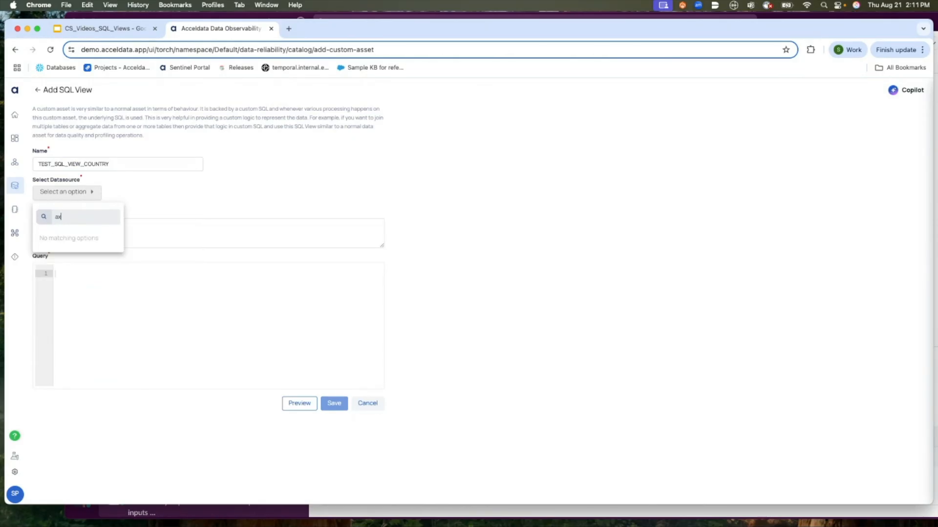
pyautogui.write('ue')
pyautogui.press('BackSpace')
pyautogui.press('BackSpace')
pyautogui.press('BackSpace')
pyautogui.write('z')
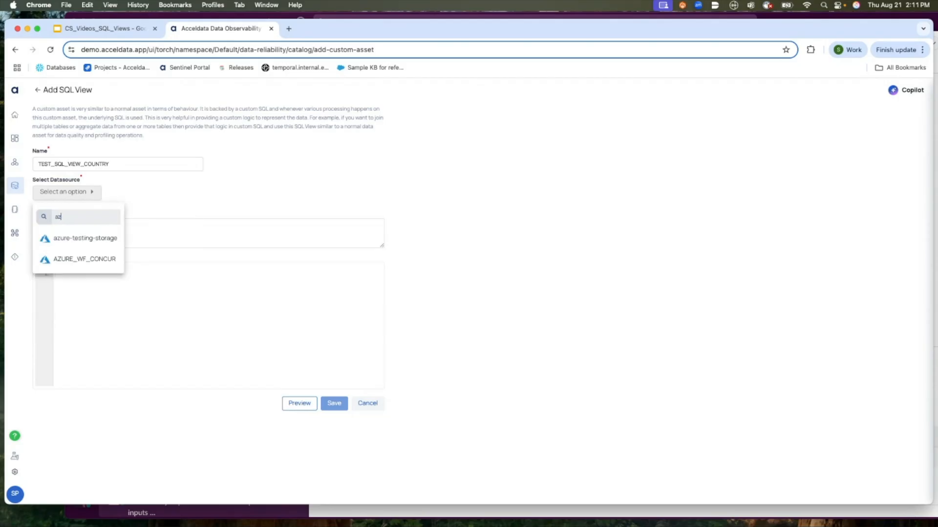
pyautogui.click(103, 256)
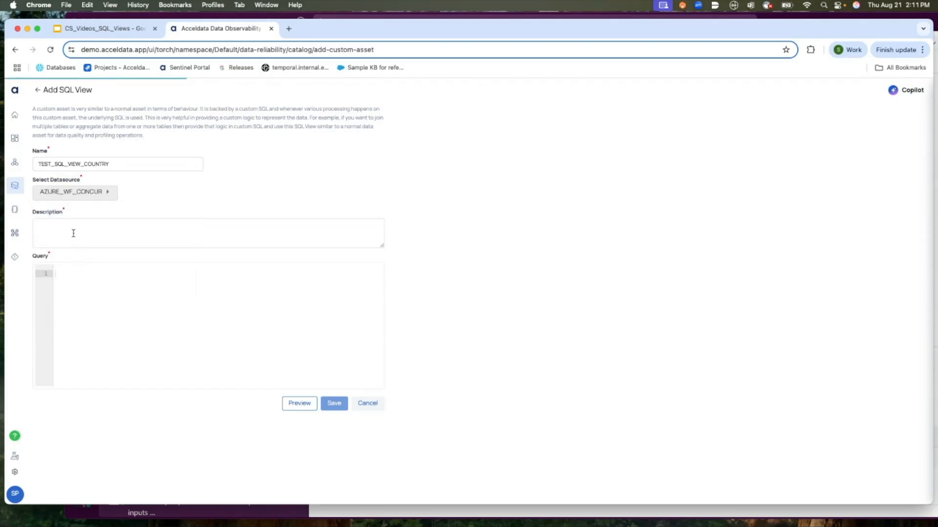
# Enter the description "Views created during the demo".
pyautogui.write('views created during the demo')
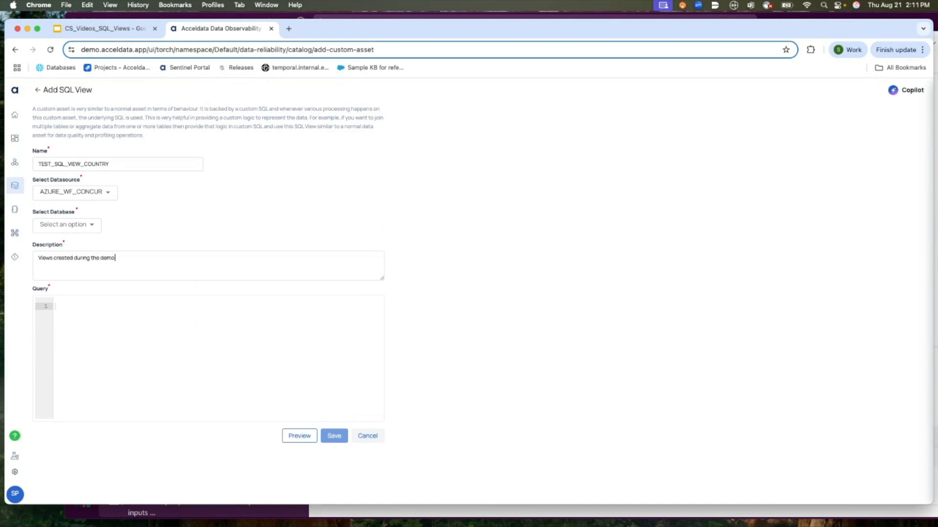
# Select database azuresnstrainingdb and schema dbo for the view.
pyautogui.click(63, 228)
pyautogui.click(63, 248)
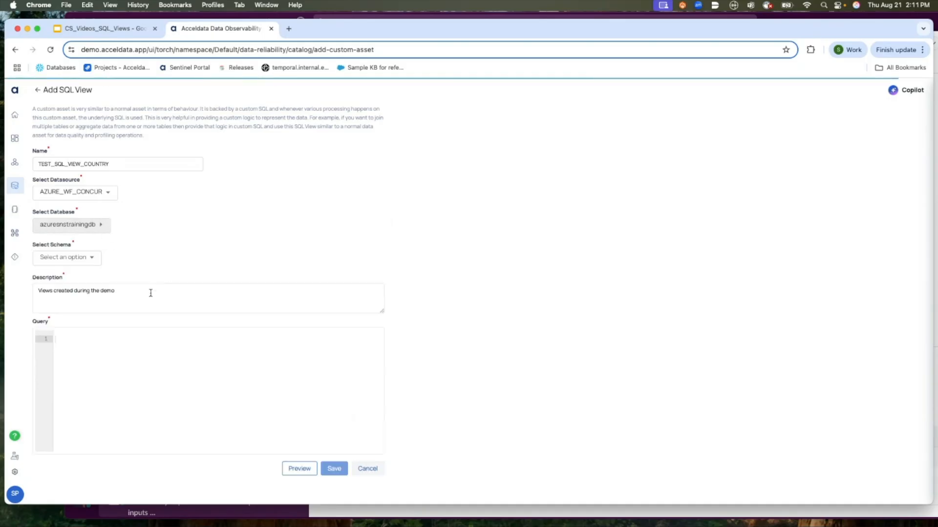
pyautogui.click(95, 260)
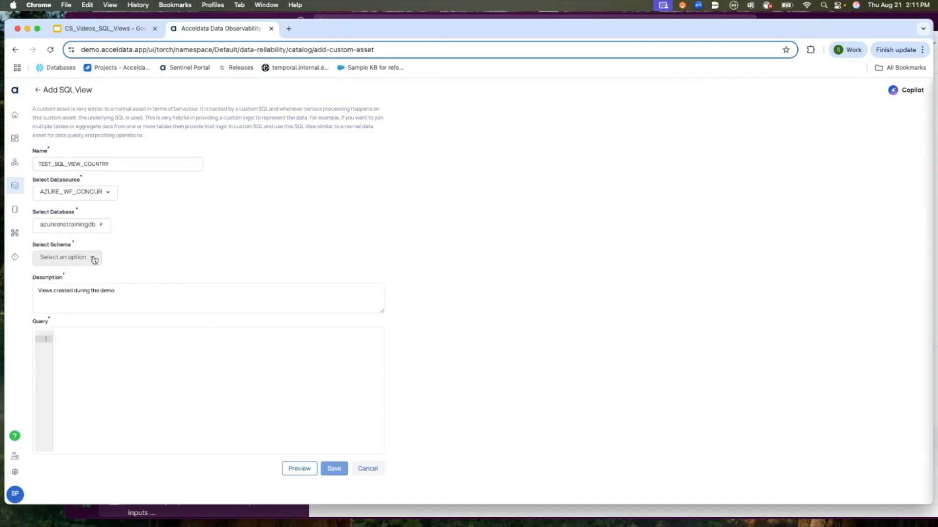
pyautogui.click(46, 282)
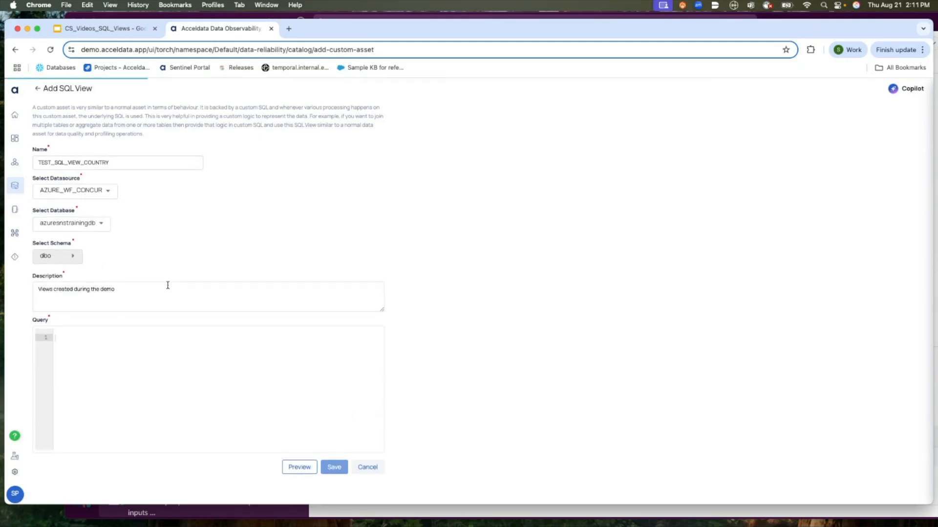
# Write the query select * from azuresnstrainingdb.dbo.Country and preview its sample data.
pyautogui.click(135, 340)
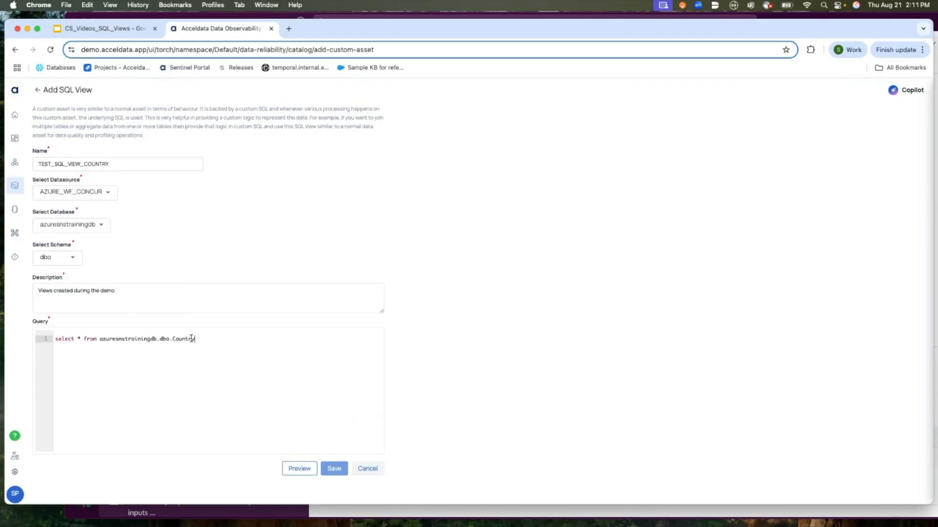
pyautogui.click(305, 470)
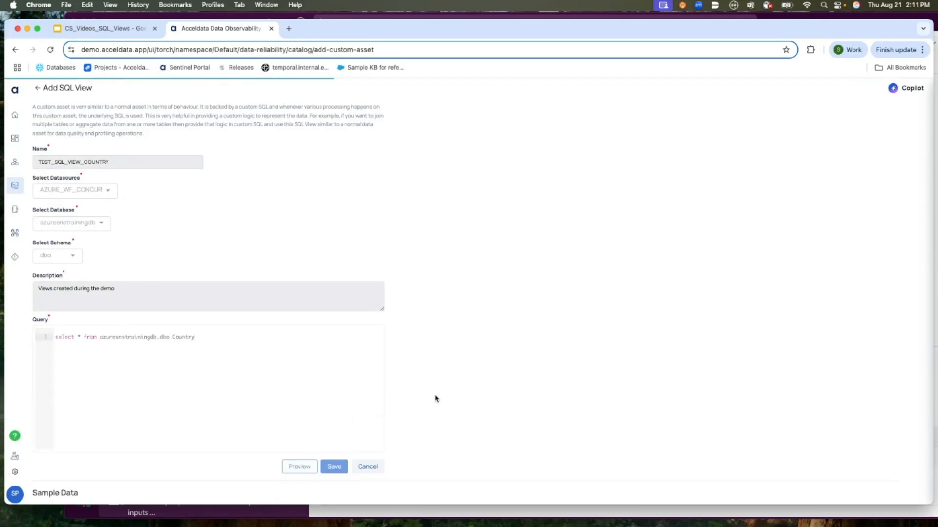
pyautogui.scroll(-2, 435, 396)
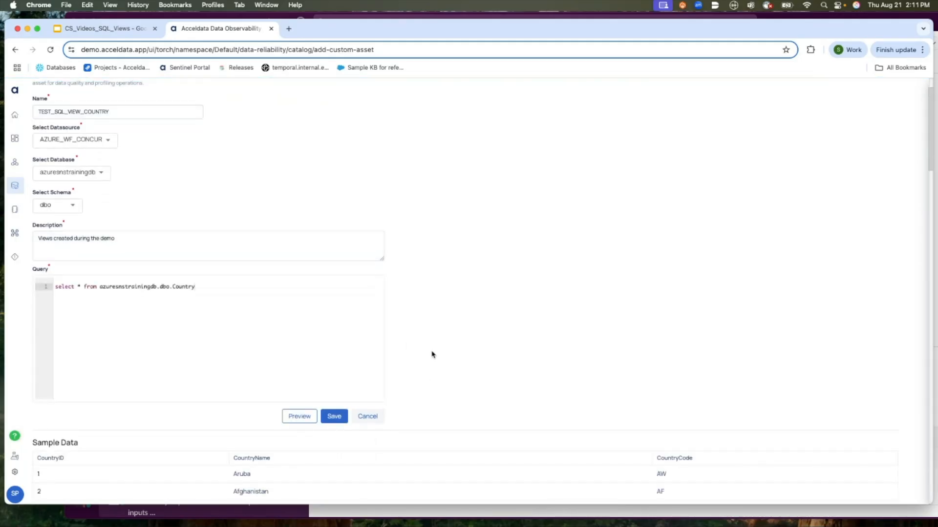
pyautogui.scroll(-5, 431, 354)
pyautogui.scroll(-10, 444, 406)
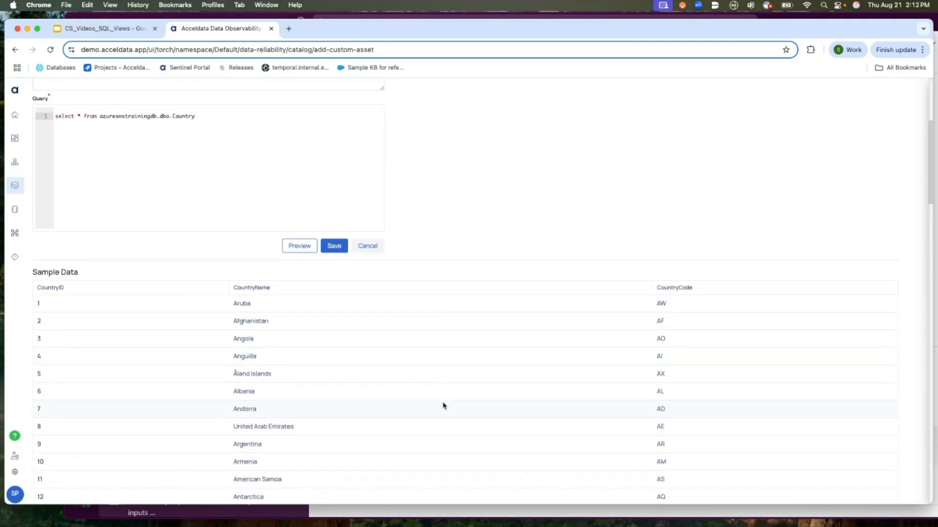
pyautogui.scroll(15, 444, 406)
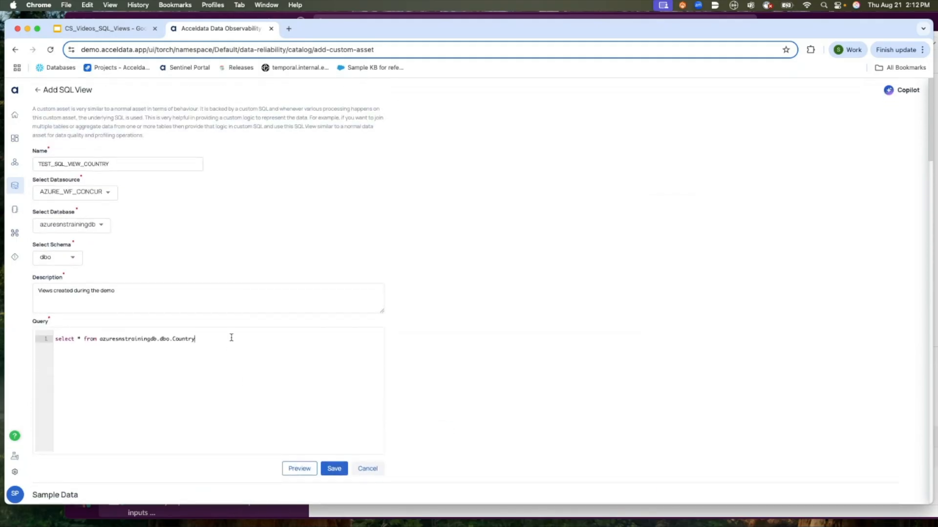
# Extend the query with where CountryID < 10, reusing the CountryID column name, and preview the result.
pyautogui.click(231, 338)
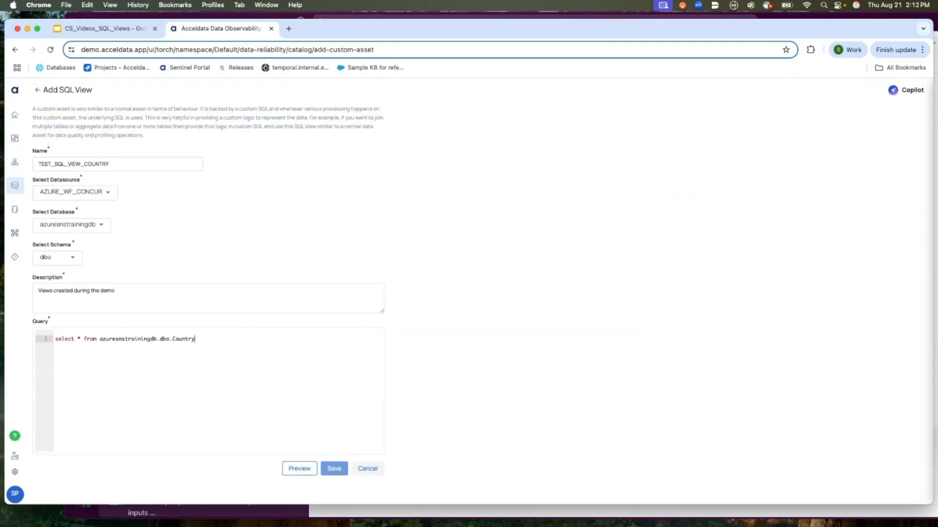
pyautogui.click(299, 473)
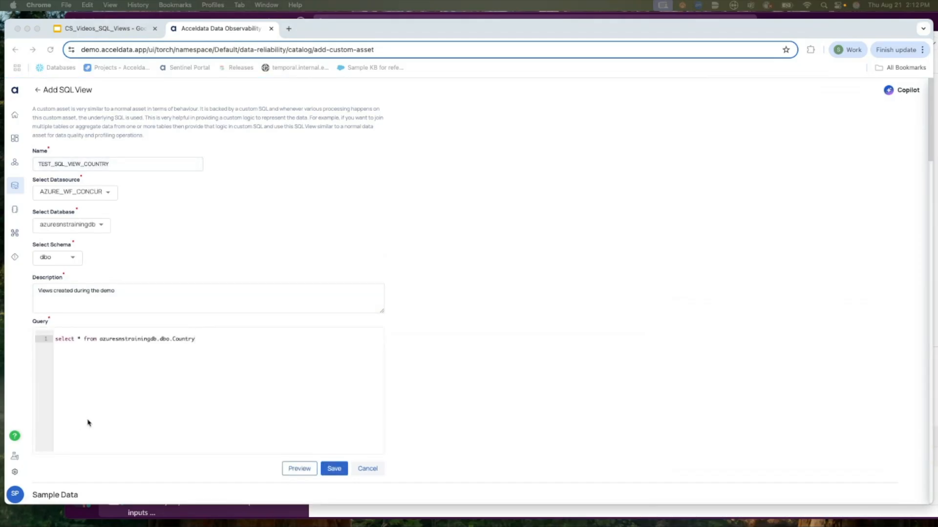
pyautogui.scroll(-5, 163, 456)
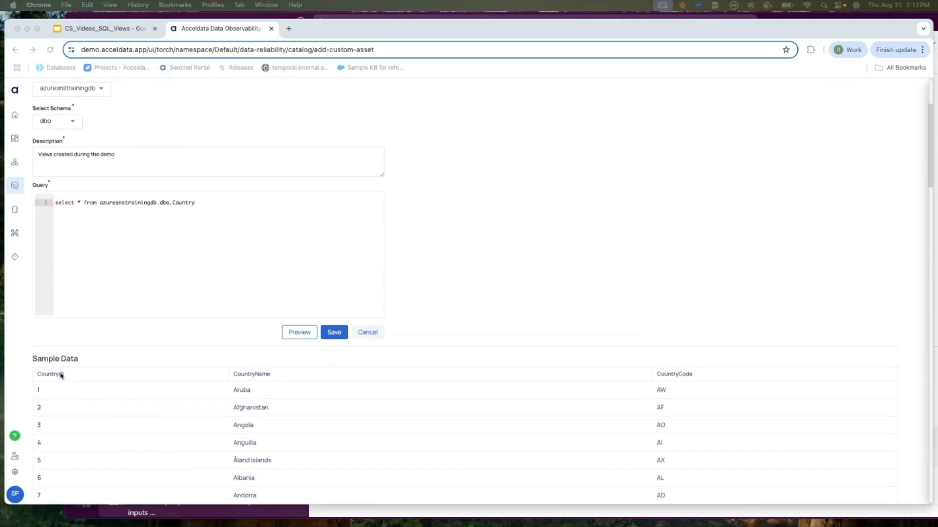
pyautogui.doubleClick(61, 375)
pyautogui.press('super+c')
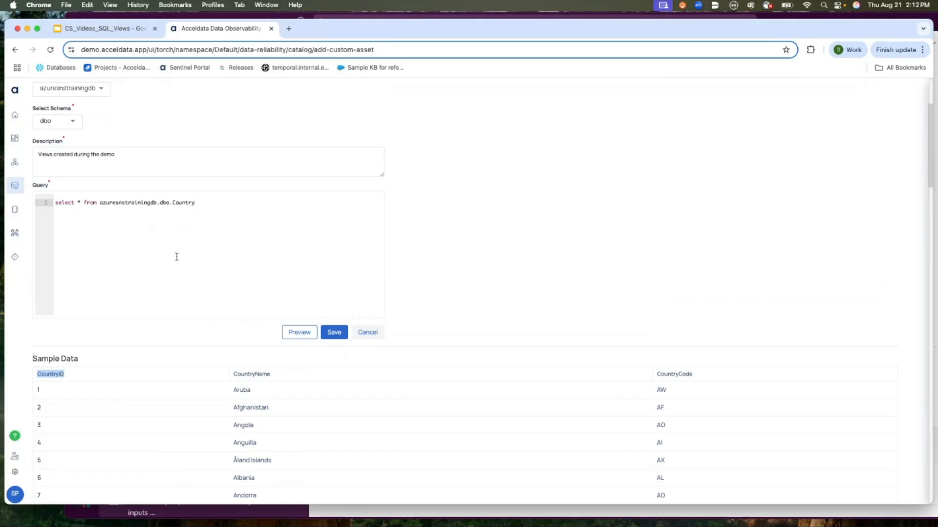
pyautogui.click(220, 202)
pyautogui.write('where')
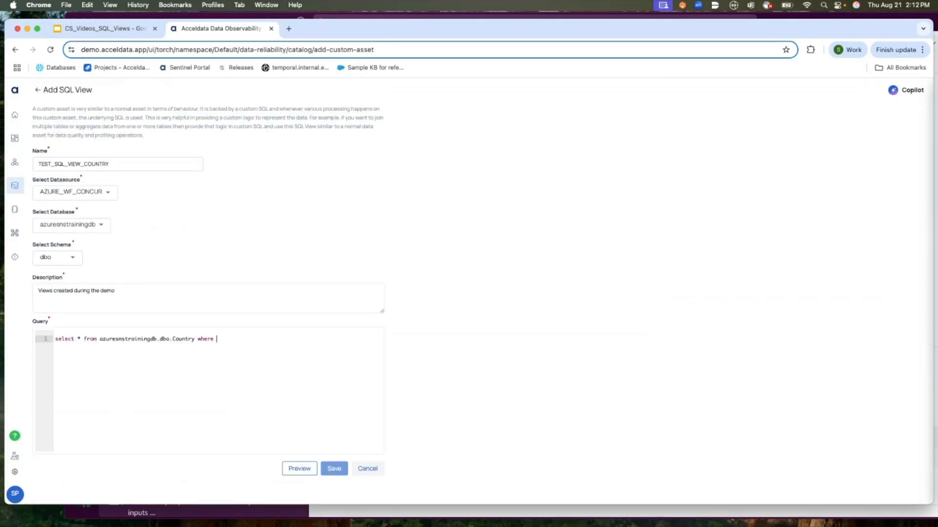
pyautogui.press('super+v')
pyautogui.write('< 10')
pyautogui.click(293, 469)
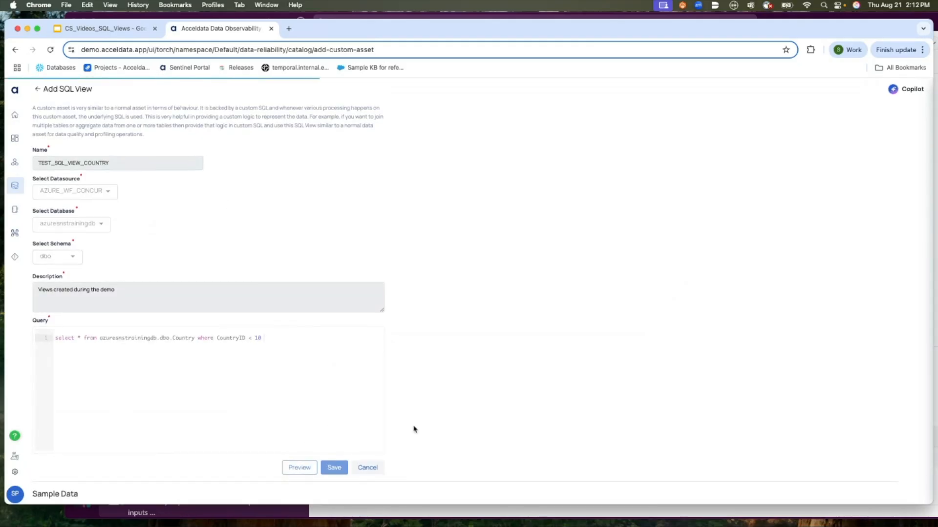
pyautogui.scroll(-5, 468, 427)
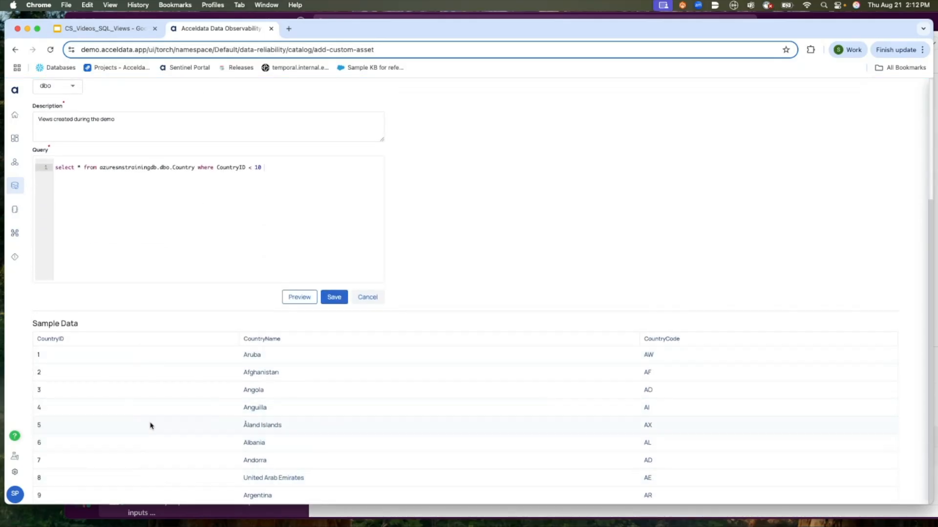
# Save the SQL view.
pyautogui.click(335, 298)
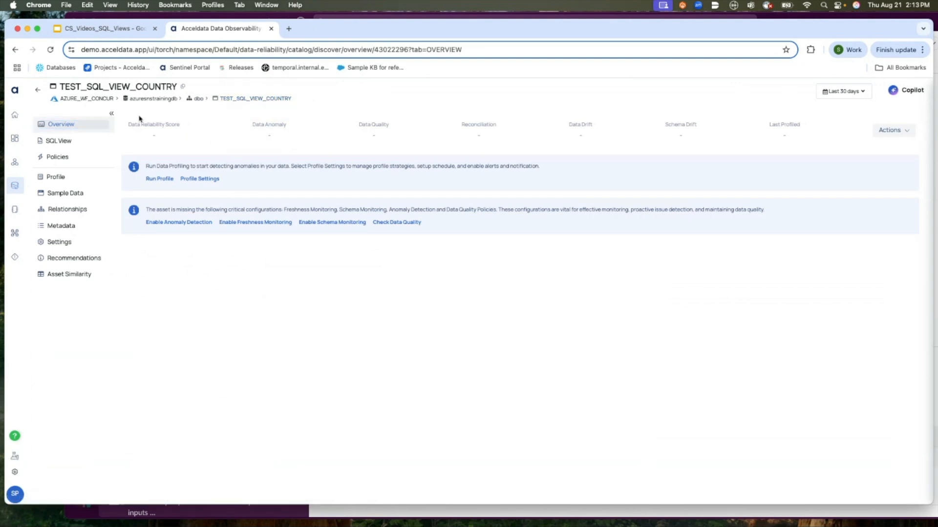
pyautogui.click(85, 129)
# Review the new view's SQL View, Policies, policy actions, Profile, Sample Data and Relationships sections.
pyautogui.click(66, 141)
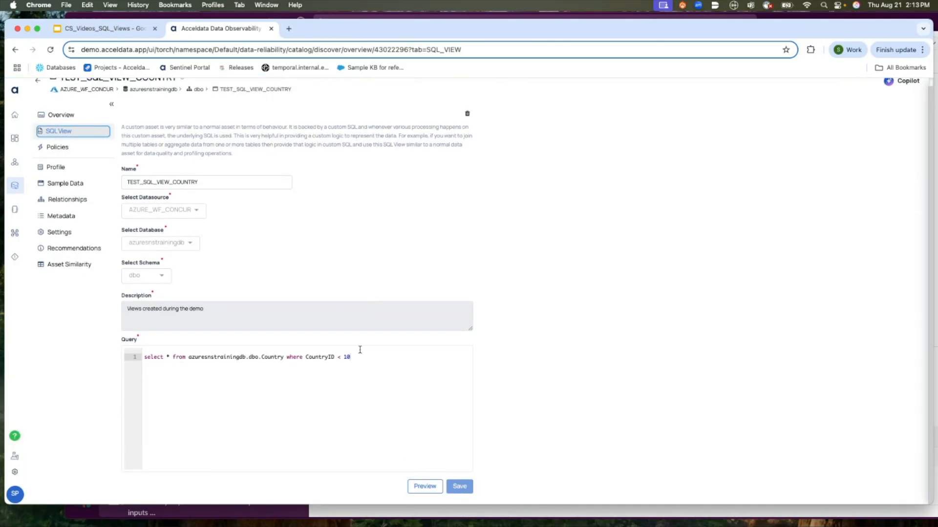
pyautogui.click(75, 152)
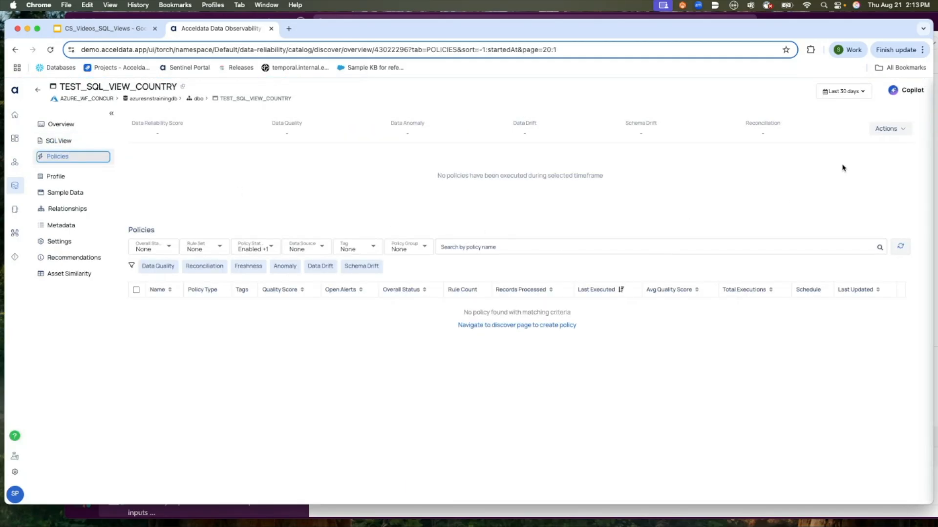
pyautogui.click(890, 132)
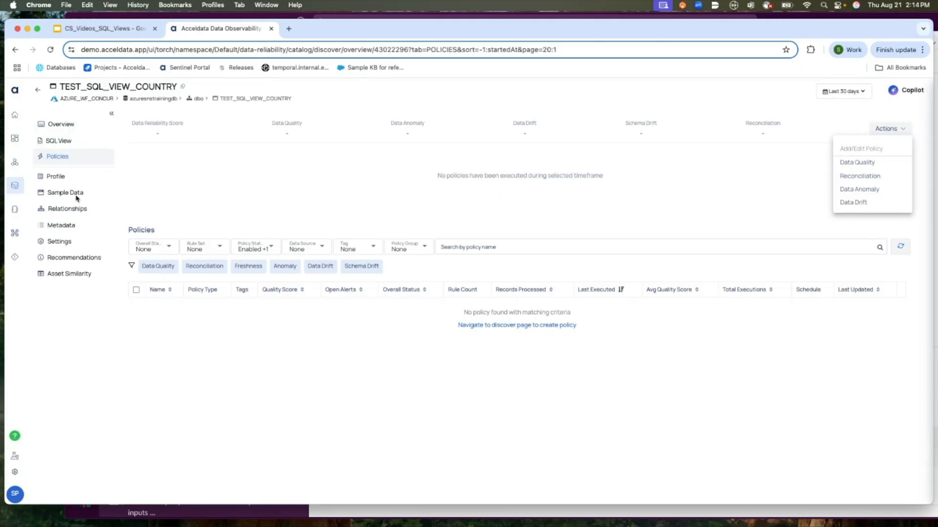
pyautogui.click(55, 179)
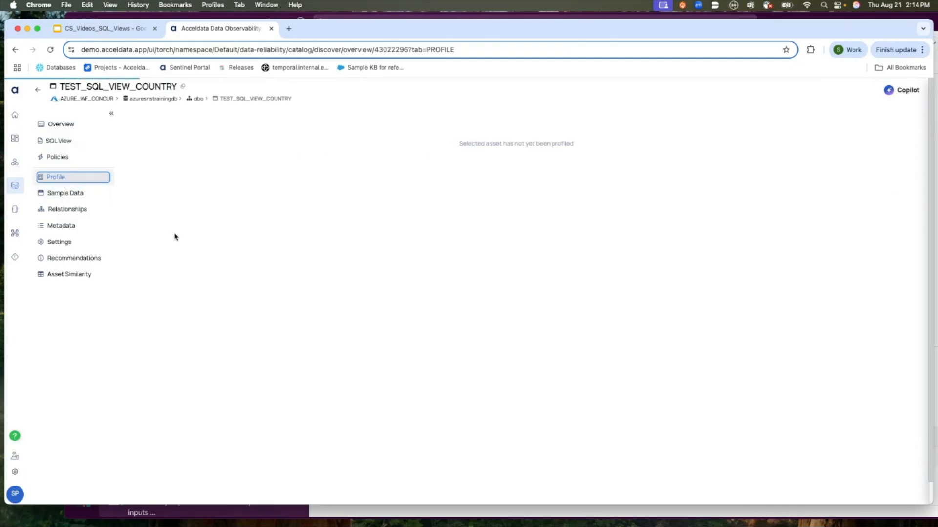
pyautogui.click(67, 197)
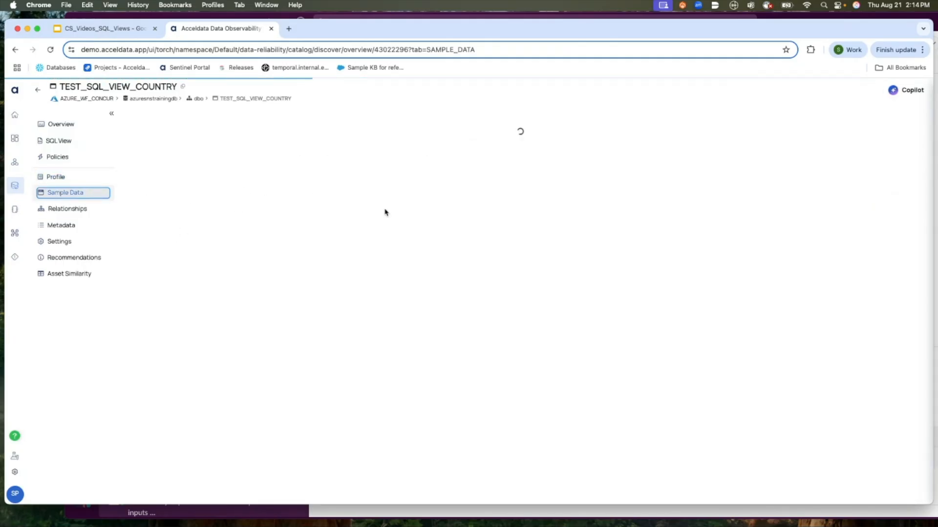
pyautogui.click(59, 211)
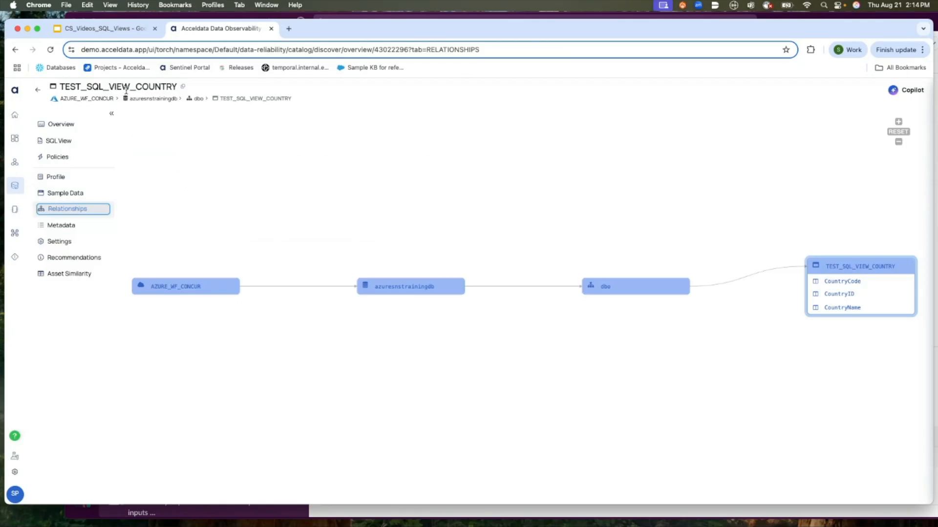
# Switch to the CS_Videos_SQL_Views presentation and step through its remaining slides to the end.
pyautogui.click(120, 31)
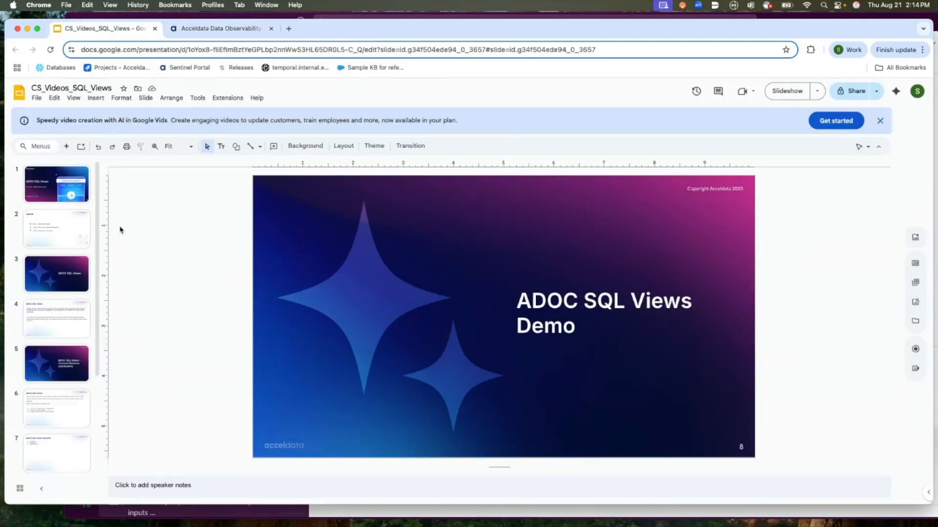
pyautogui.click(42, 404)
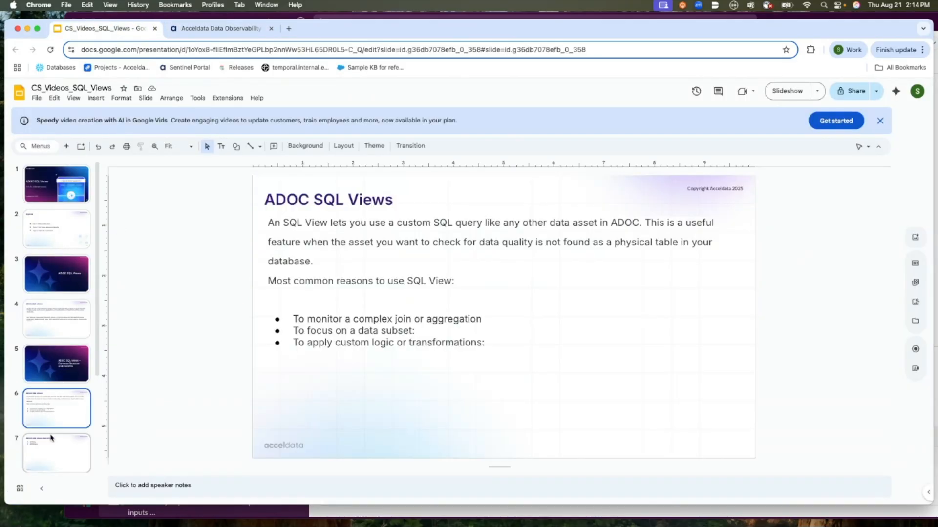
pyautogui.scroll(-2, 49, 430)
pyautogui.click(54, 457)
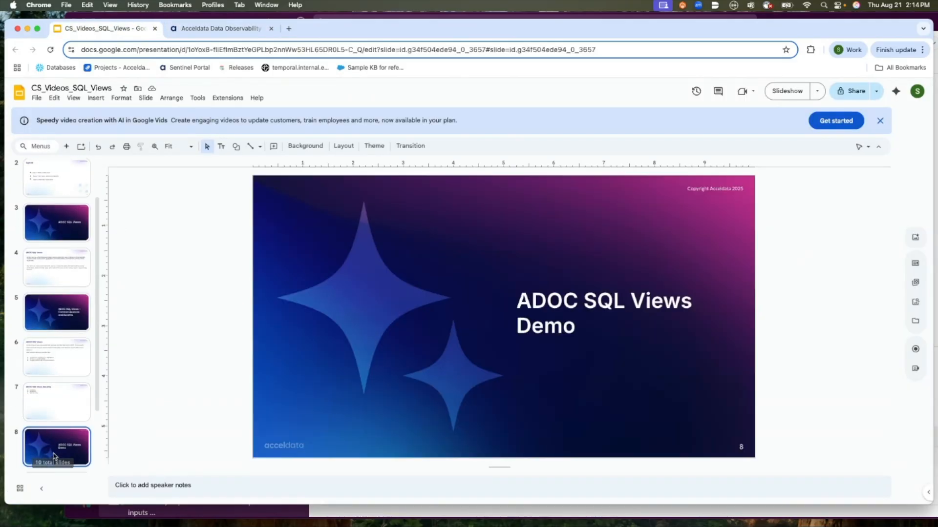
pyautogui.scroll(-2, 51, 429)
pyautogui.click(55, 407)
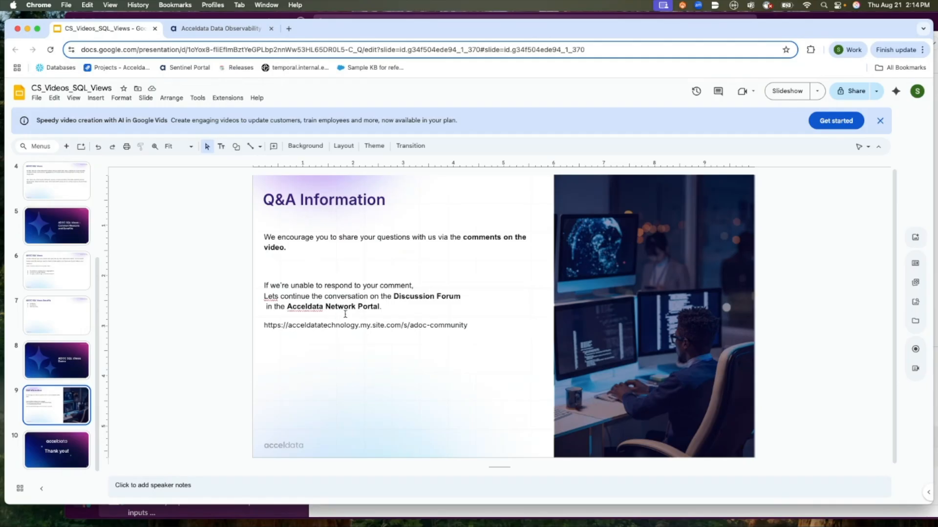
pyautogui.click(34, 450)
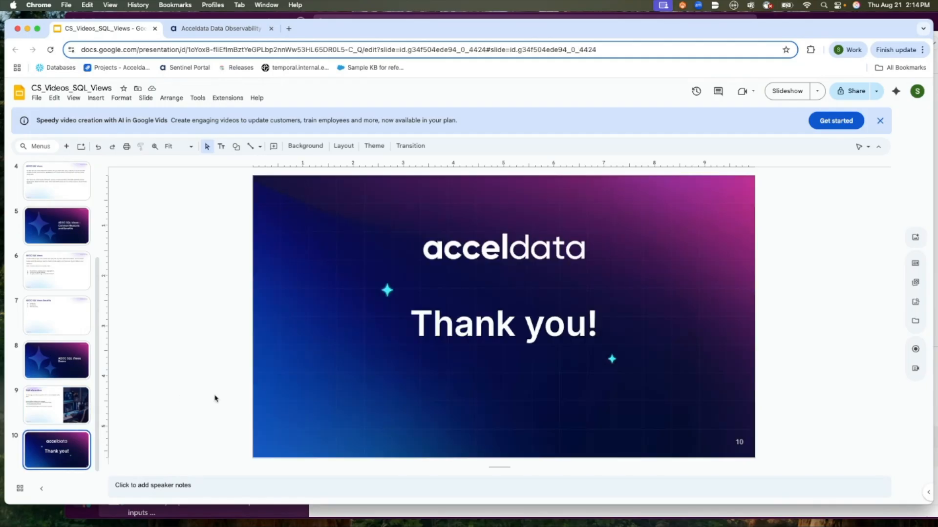